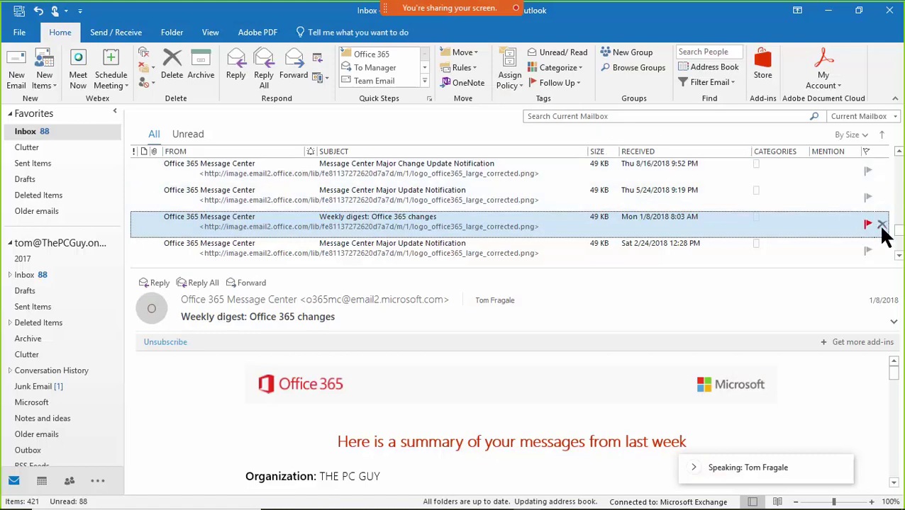
Scroll the By Size inbox to the top so the 635 KB Fwd: Multiple attachements message leads.
left_click_drag(897, 237, 897, 164)
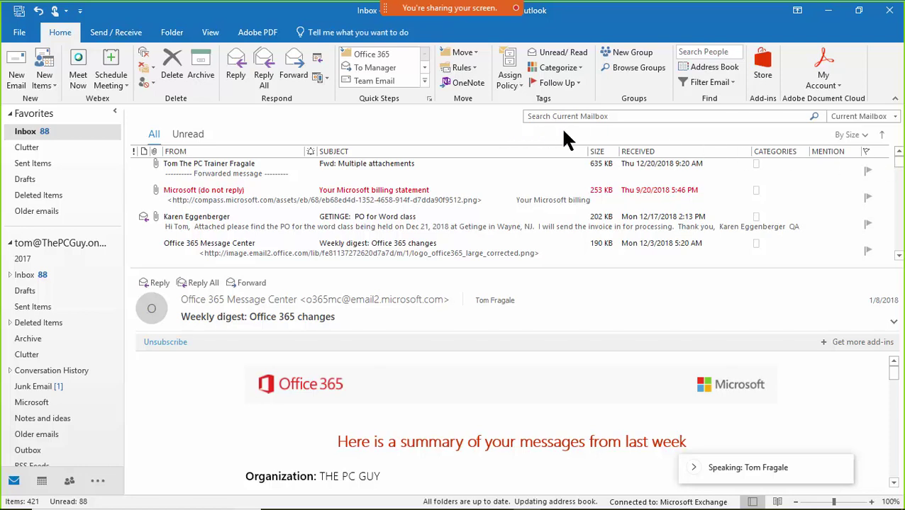
Reverse the Size sort to smallest-first and scroll down to the 635 KB message at the bottom.
left_click(600, 155)
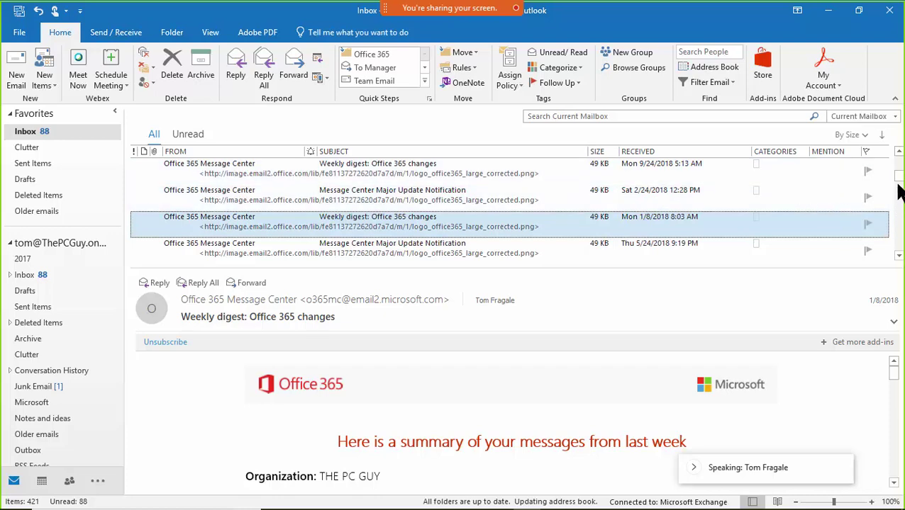
left_click_drag(900, 204, 898, 252)
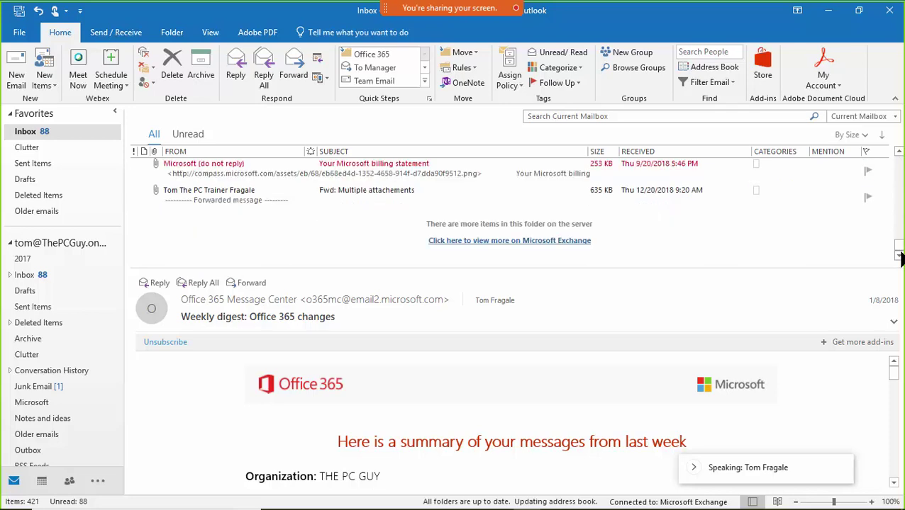
left_click(898, 152)
left_click(898, 152)
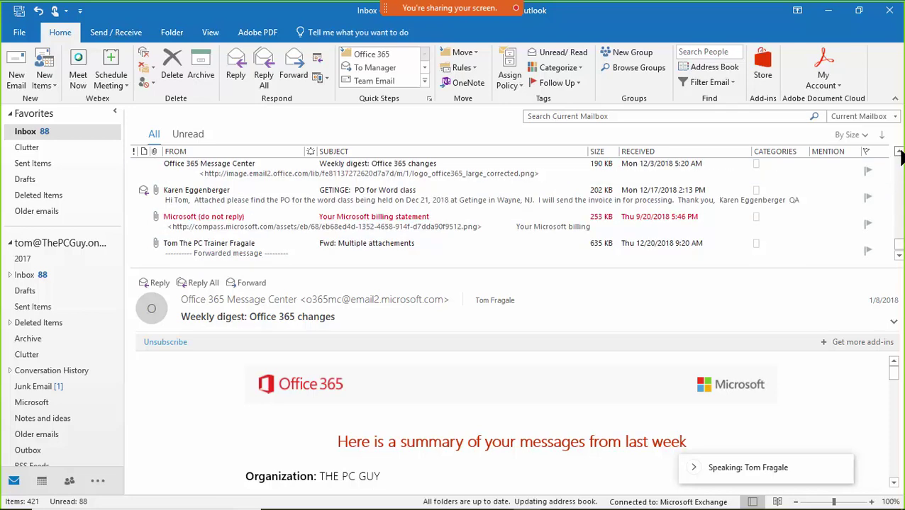
left_click(899, 153)
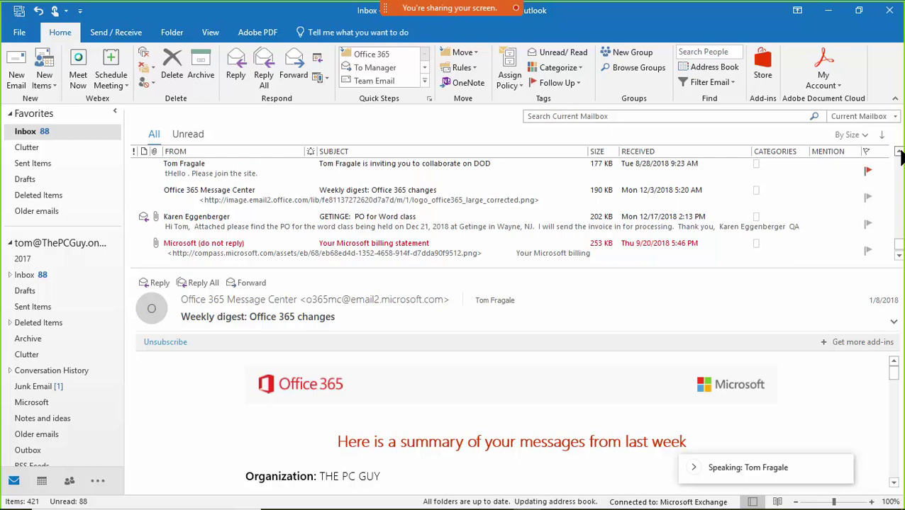
left_click(898, 152)
left_click(898, 153)
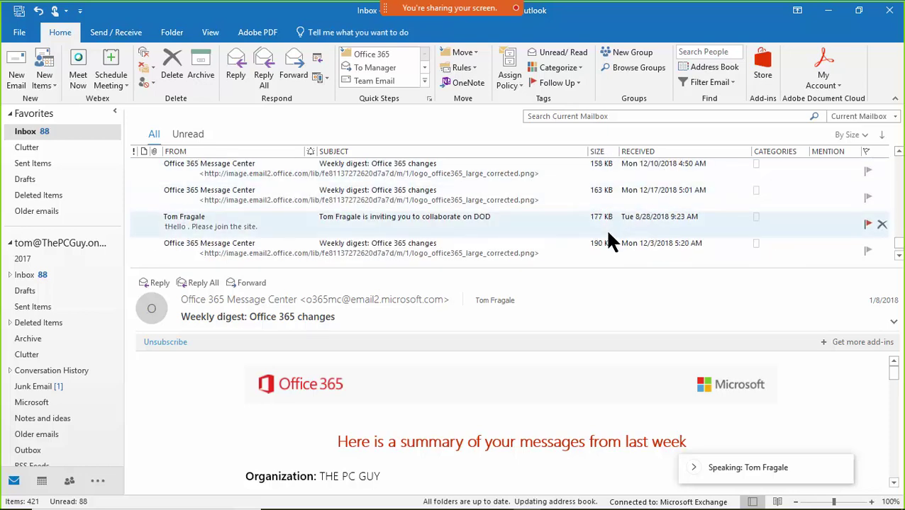
left_click(898, 255)
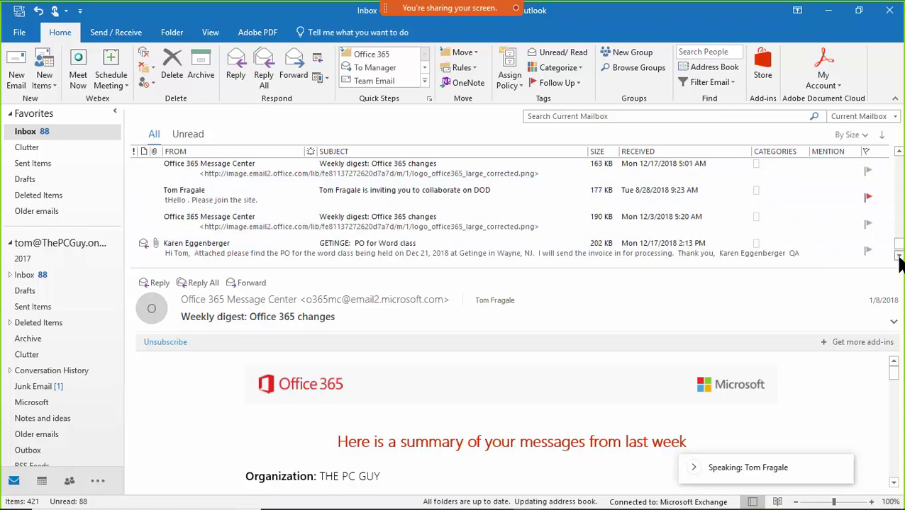
left_click(898, 256)
left_click(898, 256)
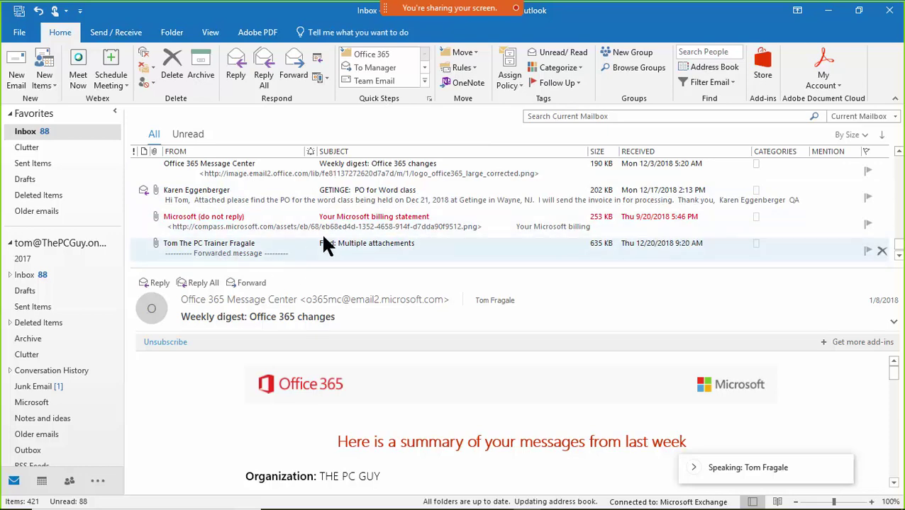
Preview Fwd: Multiple attachements, then open GETINGE: PO for Word class with its 59 KB and 25 KB PDFs.
left_click(375, 251)
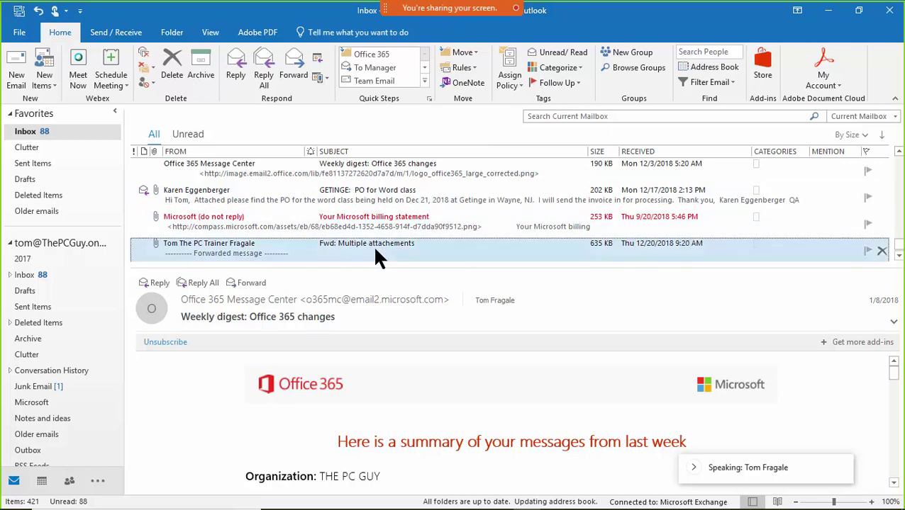
left_click(392, 208)
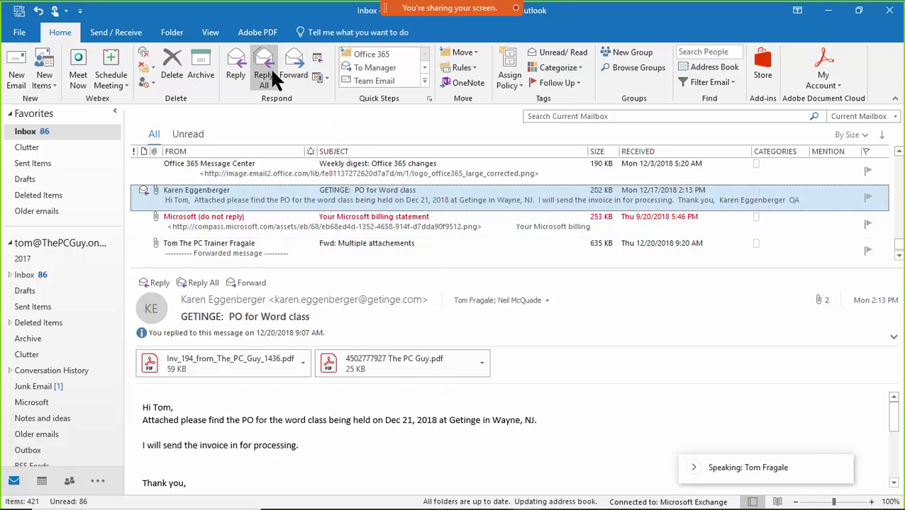
left_click(212, 32)
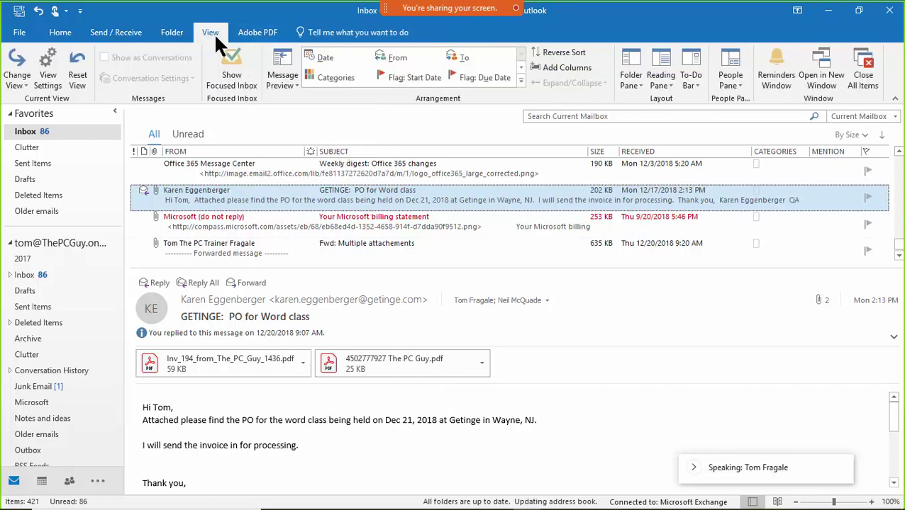
left_click(659, 84)
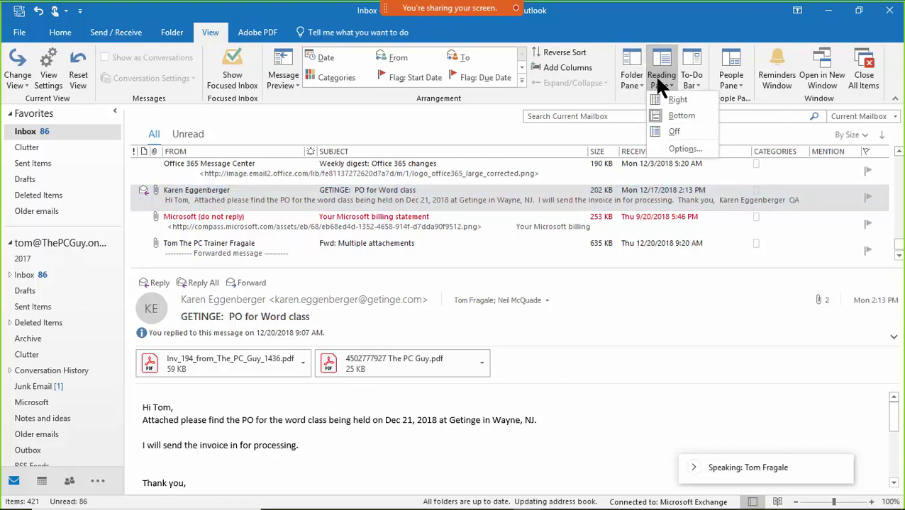
left_click(669, 129)
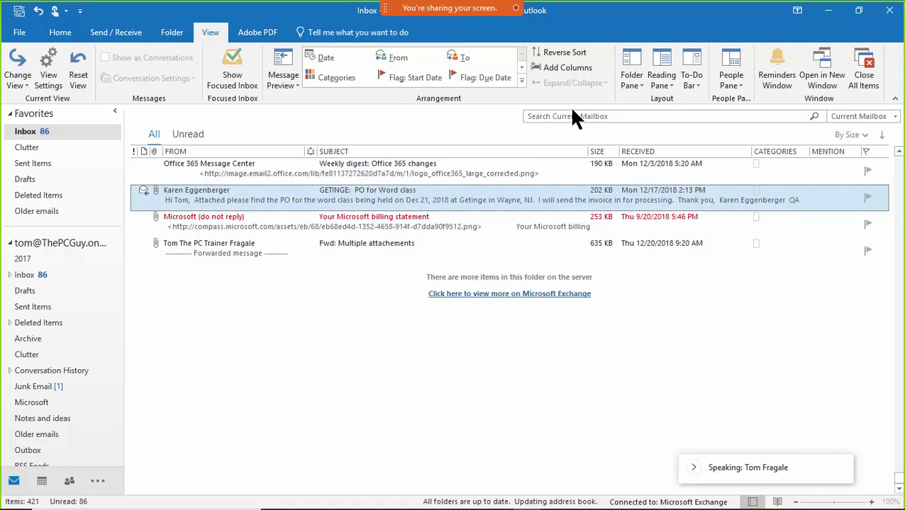
left_click(660, 82)
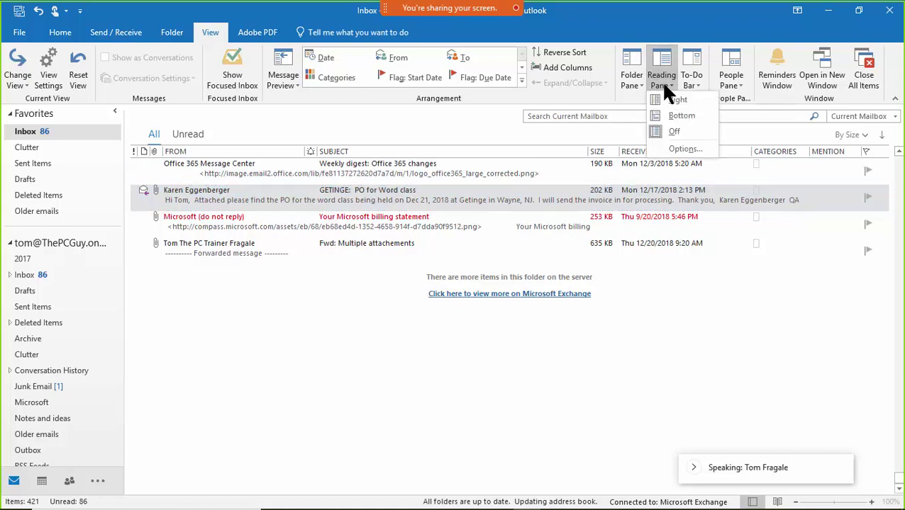
left_click(672, 101)
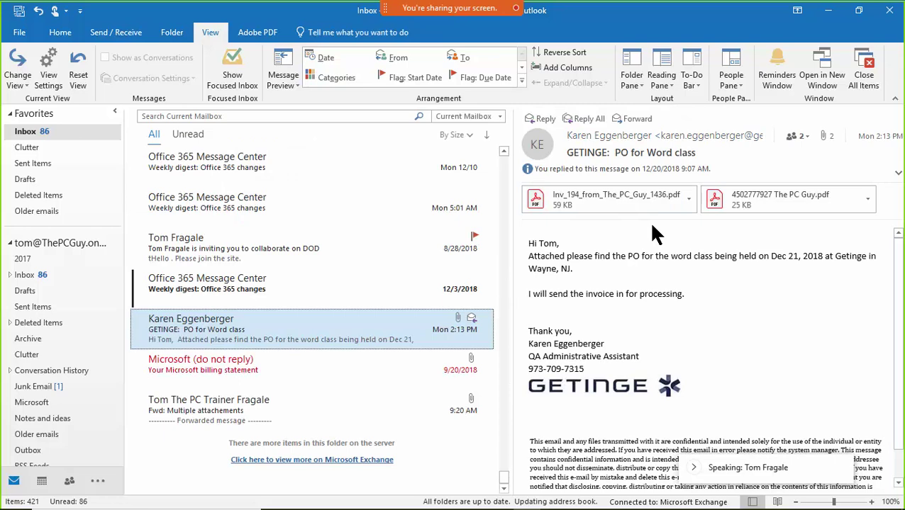
left_click(665, 85)
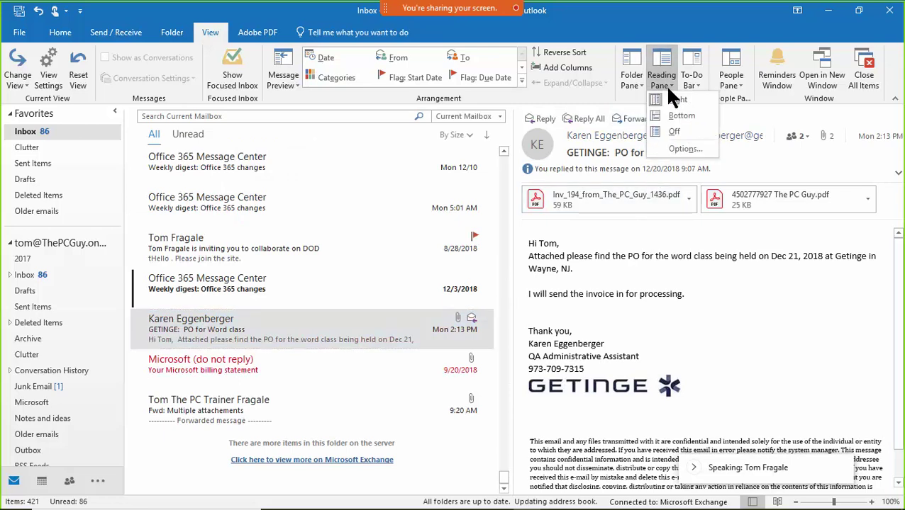
left_click(677, 114)
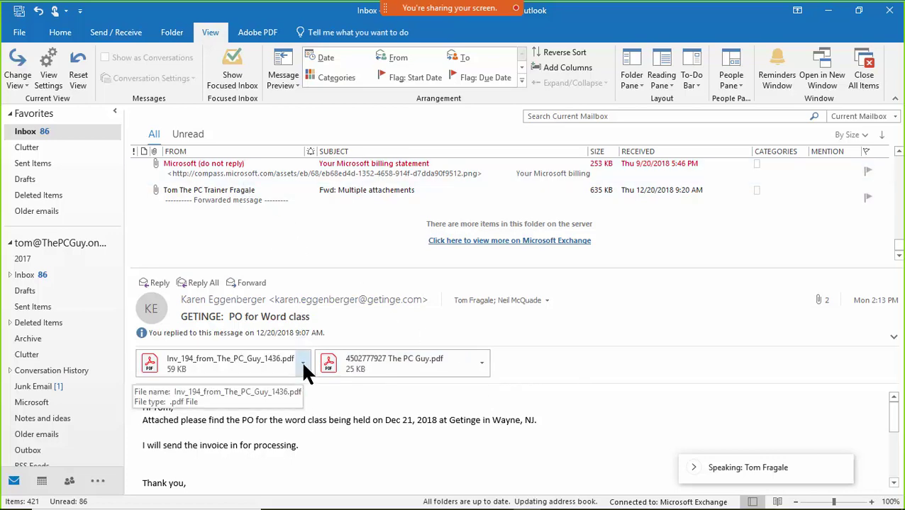
Save the invoice PDF Inv_194_from_The_PC_Guy_1436.pdf to the Desktop.
left_click(303, 365)
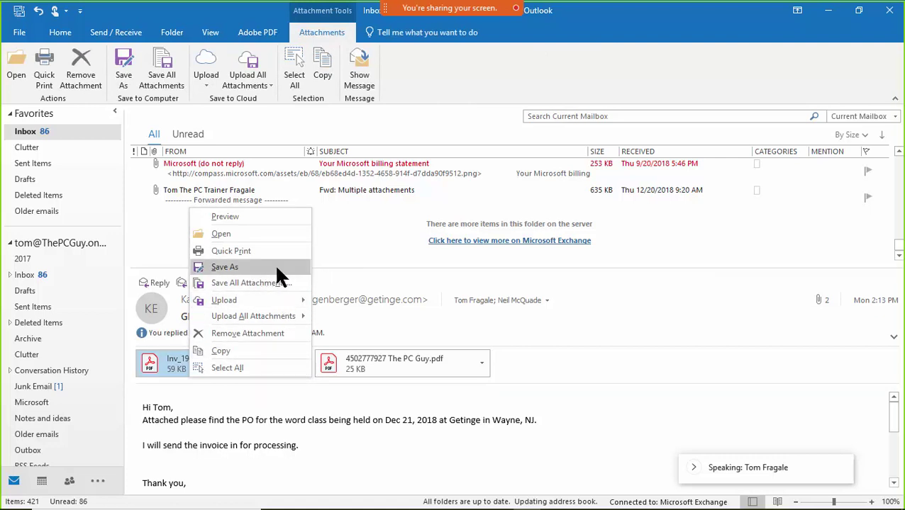
left_click(224, 267)
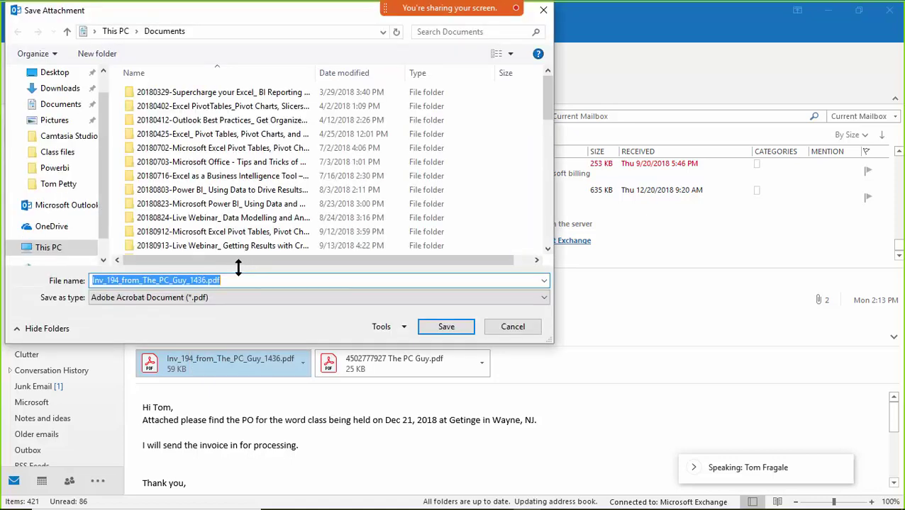
left_click(60, 75)
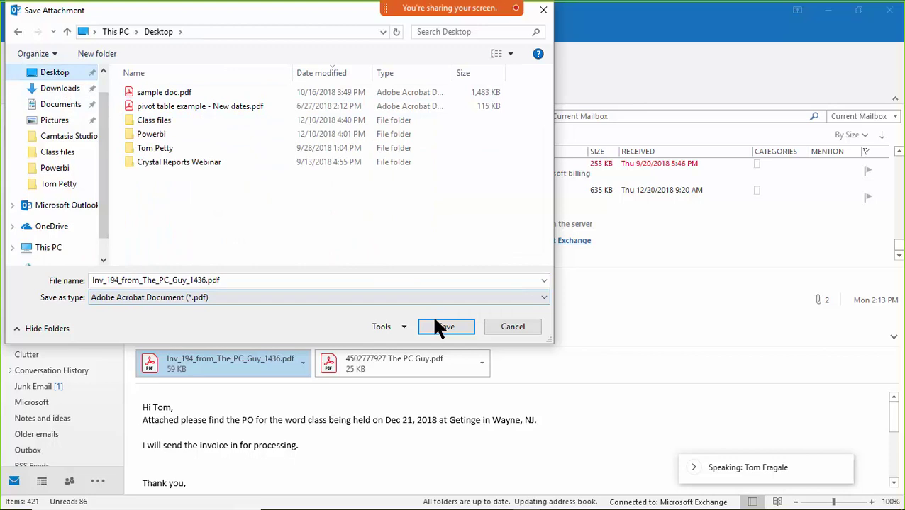
left_click(446, 327)
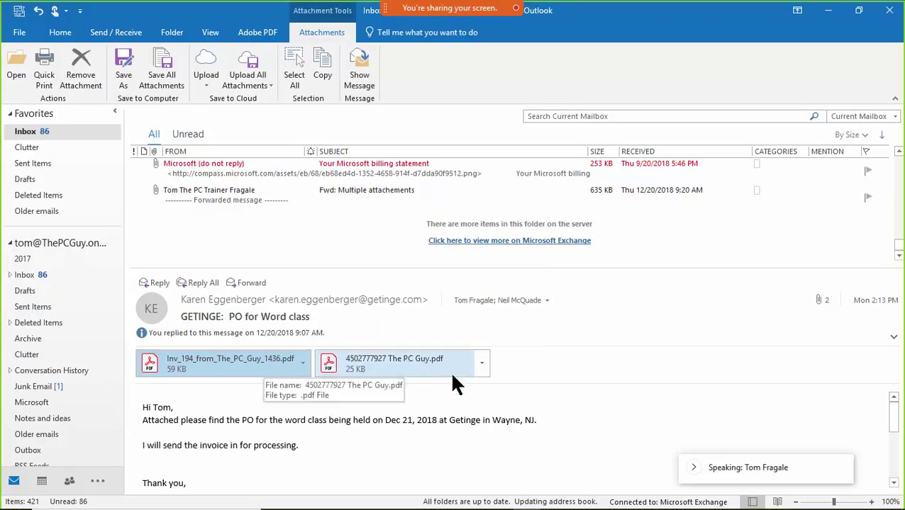
left_click(480, 364)
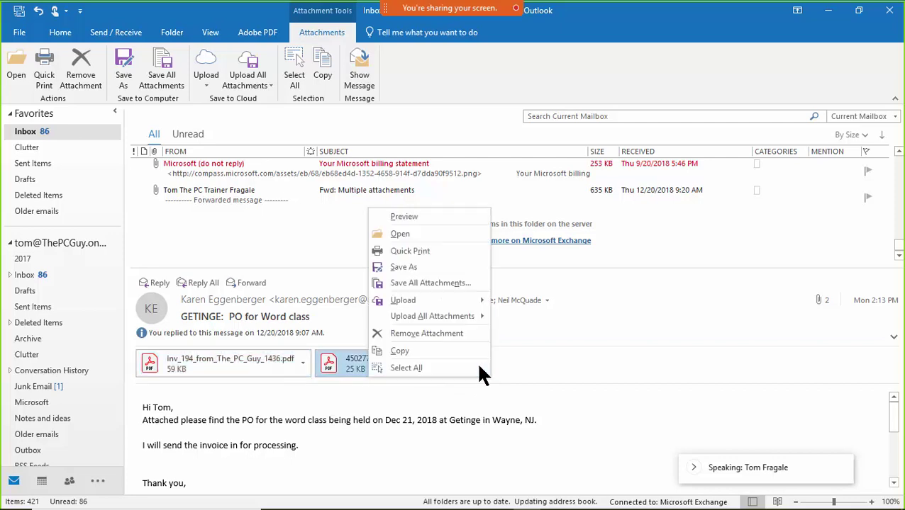
left_click(429, 265)
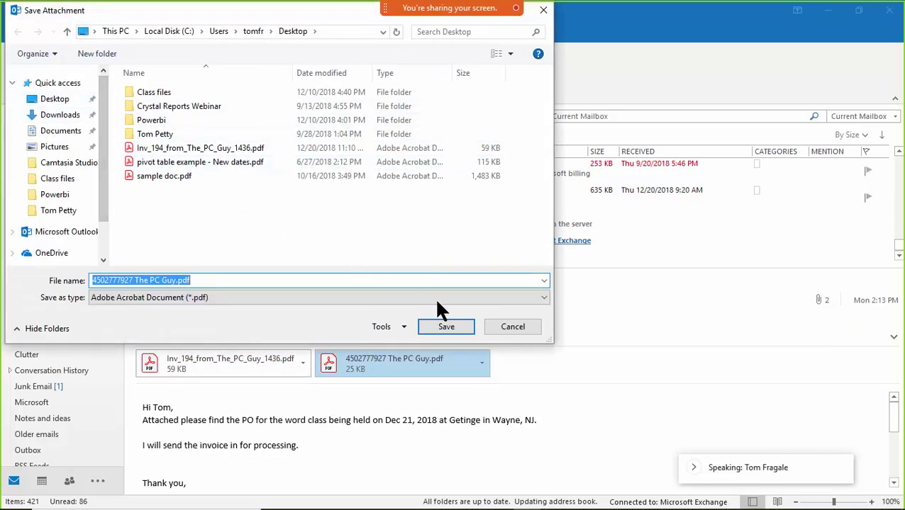
left_click(454, 322)
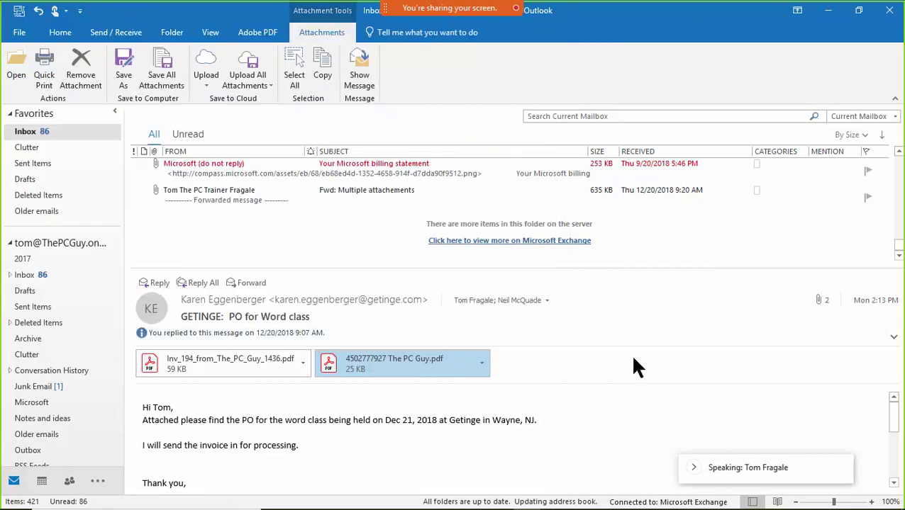
Remove the invoice PDF attachment from the GETINGE: PO for Word class email.
left_click(897, 152)
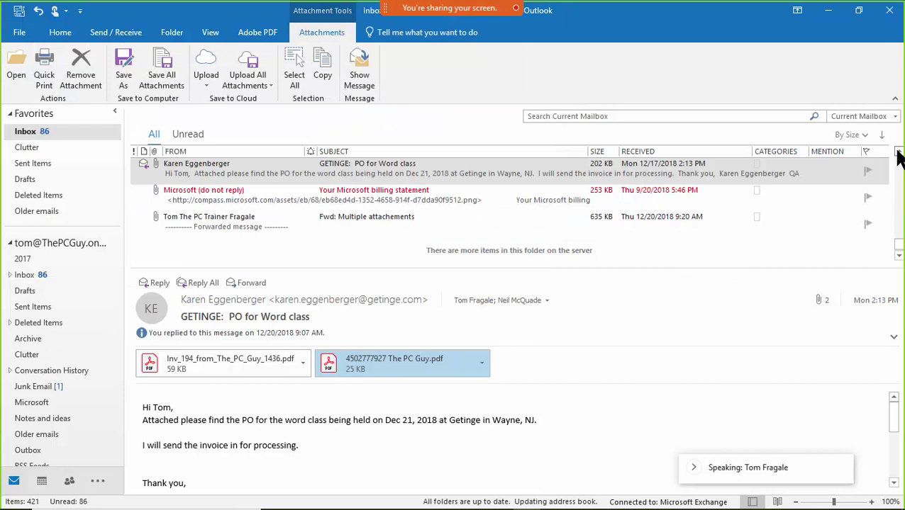
left_click(898, 153)
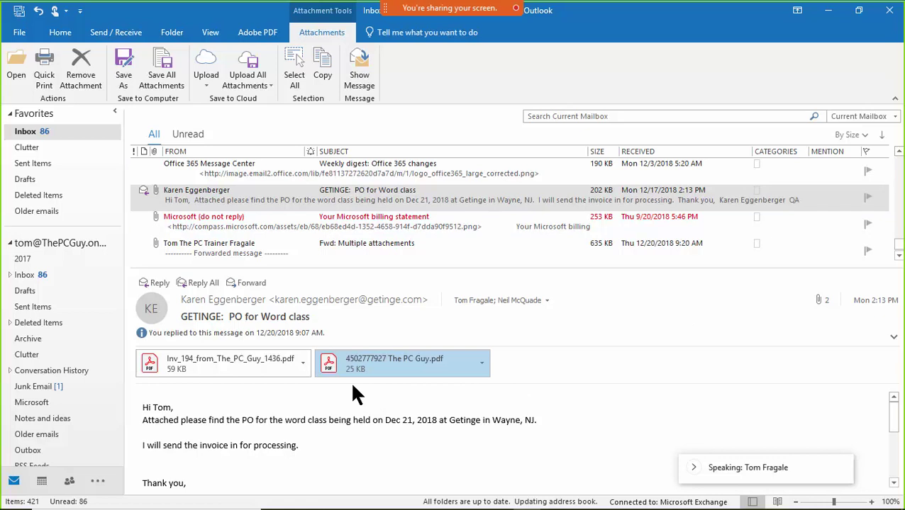
right_click(297, 357)
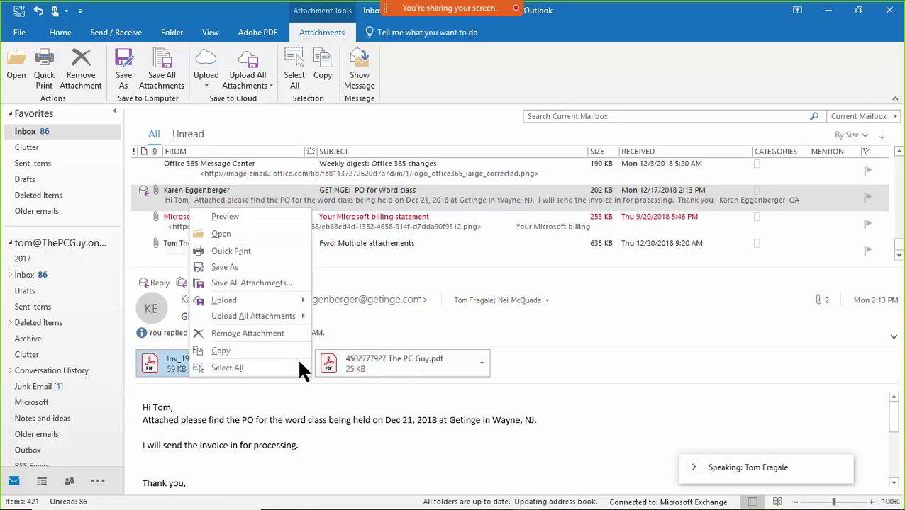
left_click(254, 335)
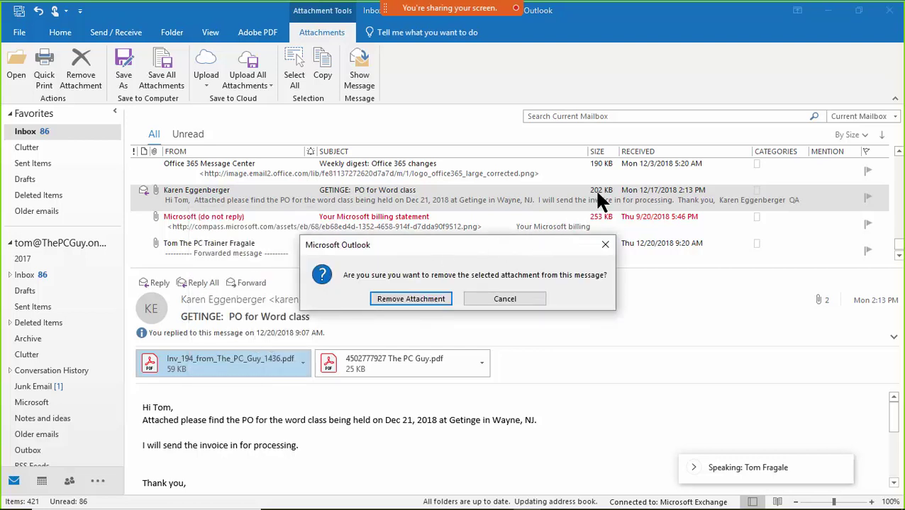
left_click(392, 299)
Remove the remaining PDF attachment, leaving only the message text.
mouse_move(395, 305)
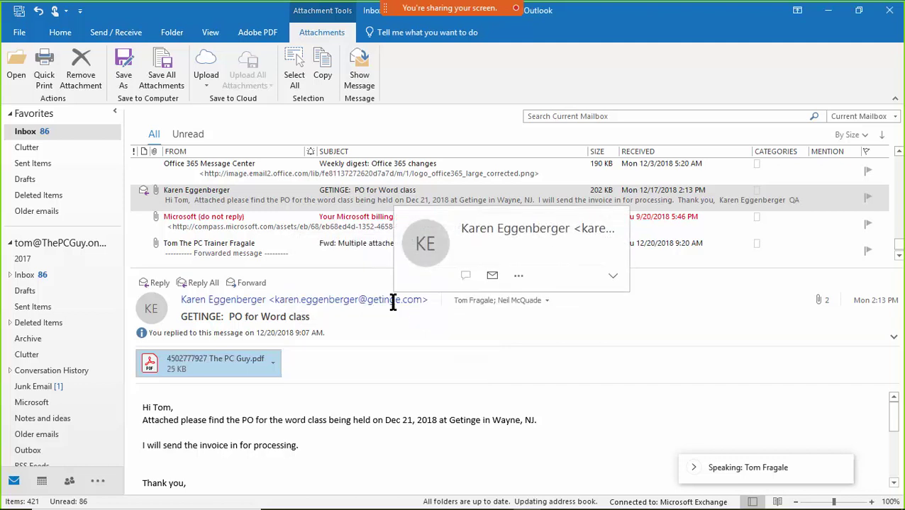
right_click(276, 368)
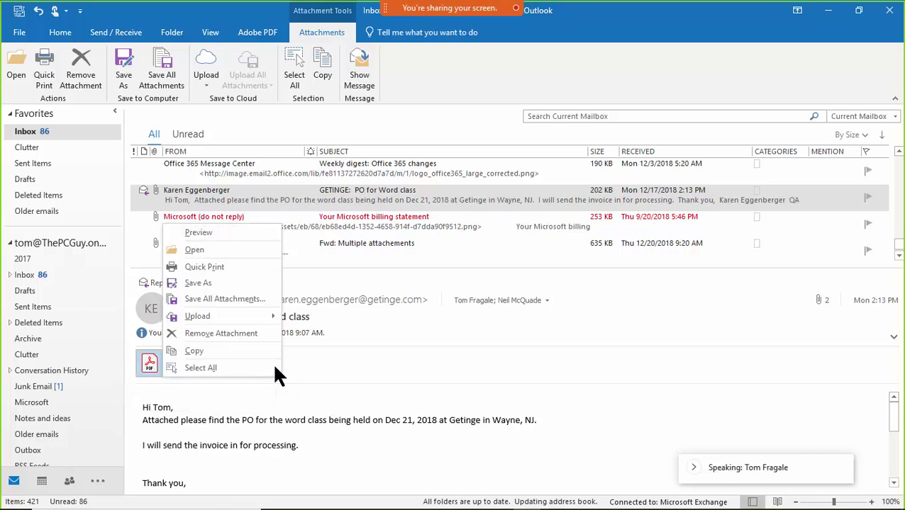
left_click(261, 334)
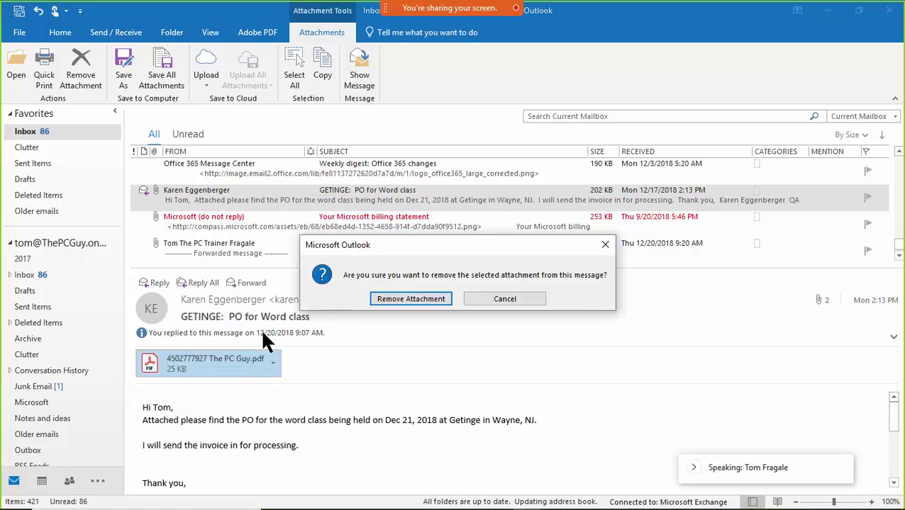
left_click(397, 298)
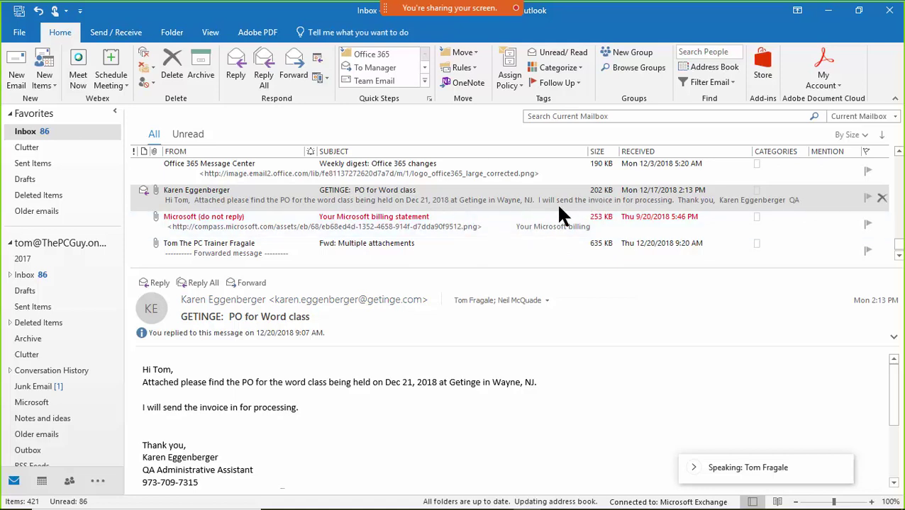
Return to the date-sorted Inbox and display the 635 KB Fwd: Multiple attachements email's seven attachments.
left_click(381, 226)
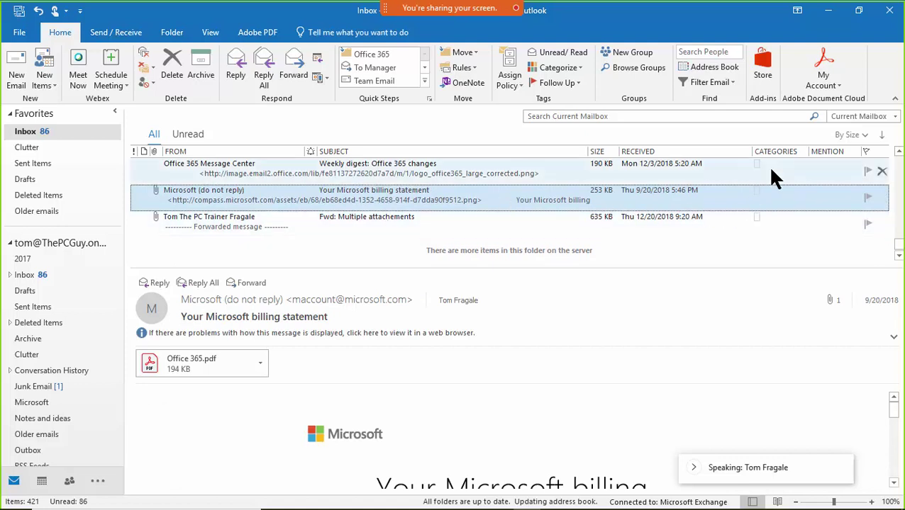
left_click(30, 133)
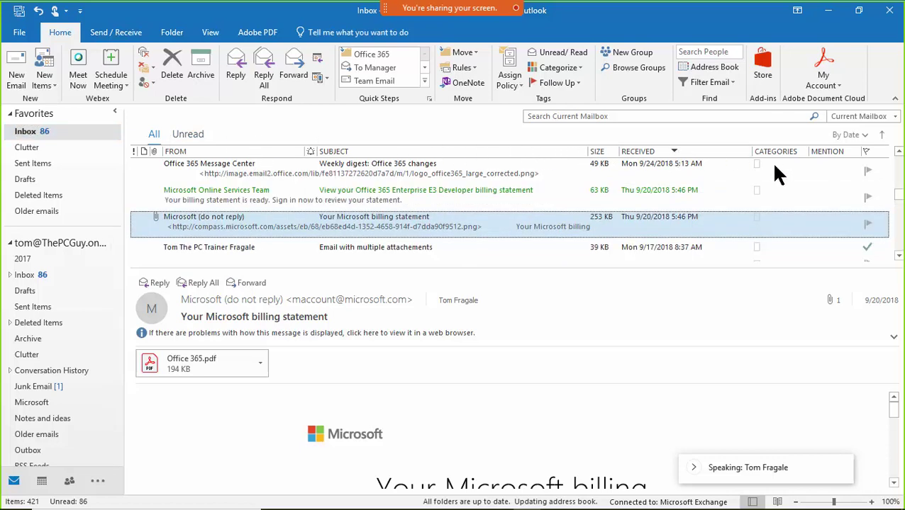
left_click_drag(895, 196, 899, 154)
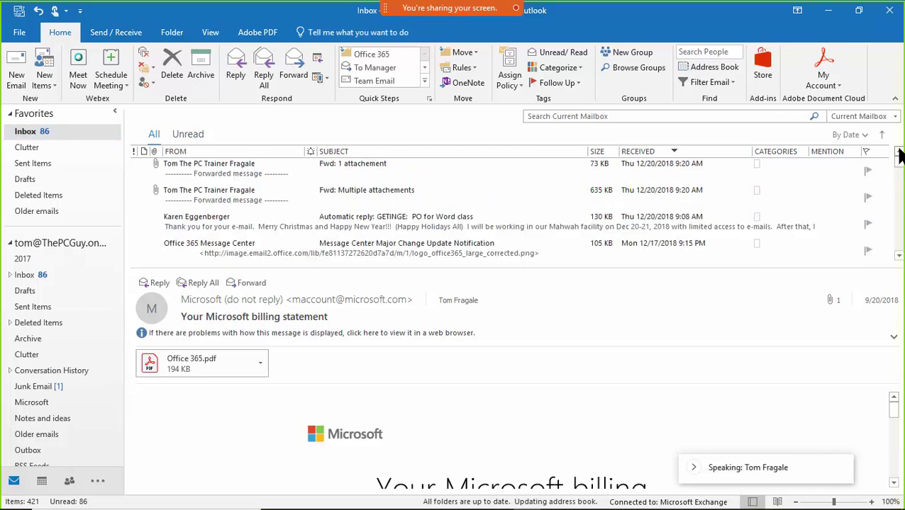
left_click(461, 218)
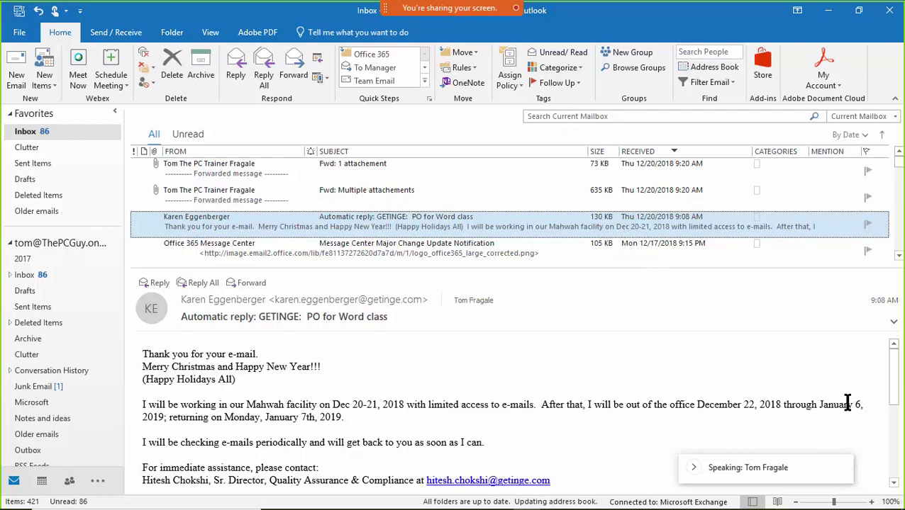
left_click_drag(897, 373, 895, 343)
left_click(343, 202)
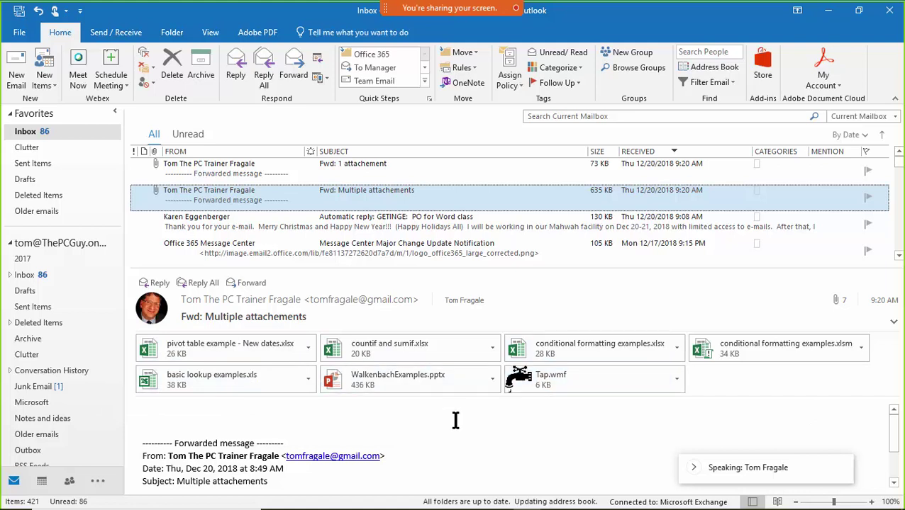
Use Save All Attachments to store all seven files of the forwarded email in Downloads.
left_click(308, 344)
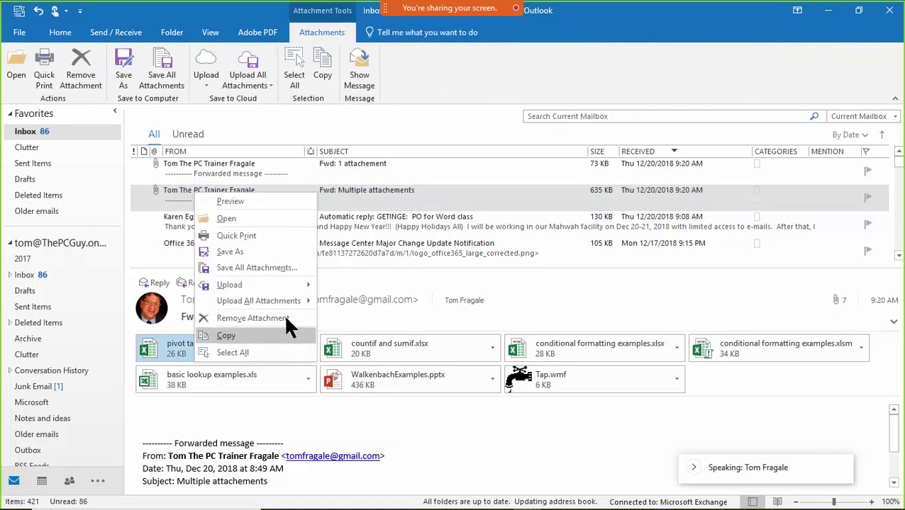
left_click(273, 272)
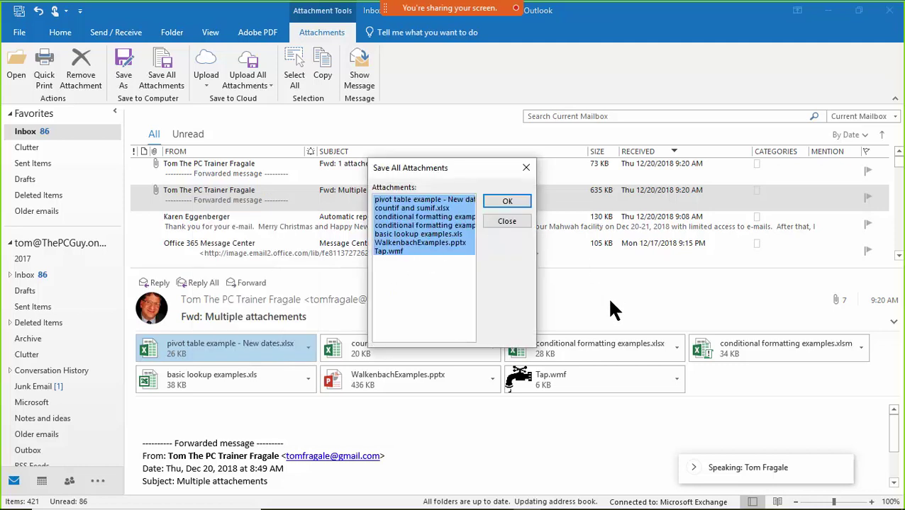
left_click(512, 201)
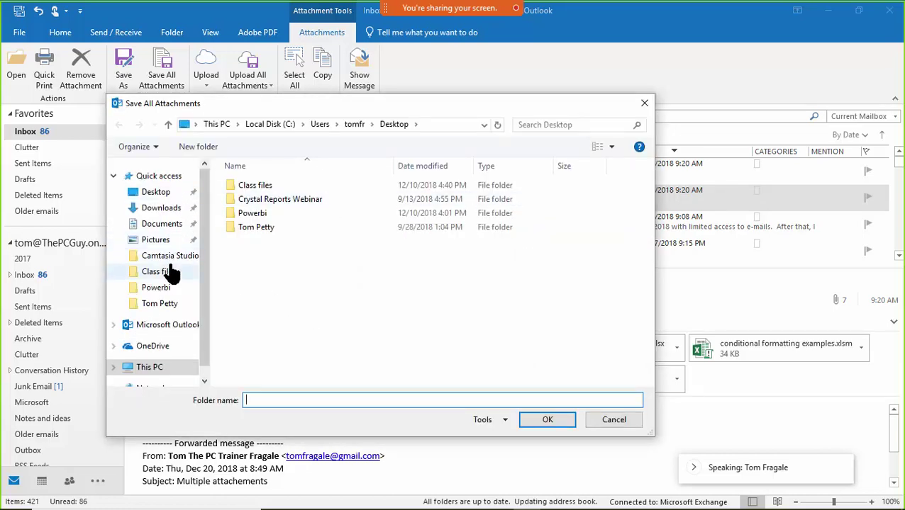
left_click(155, 212)
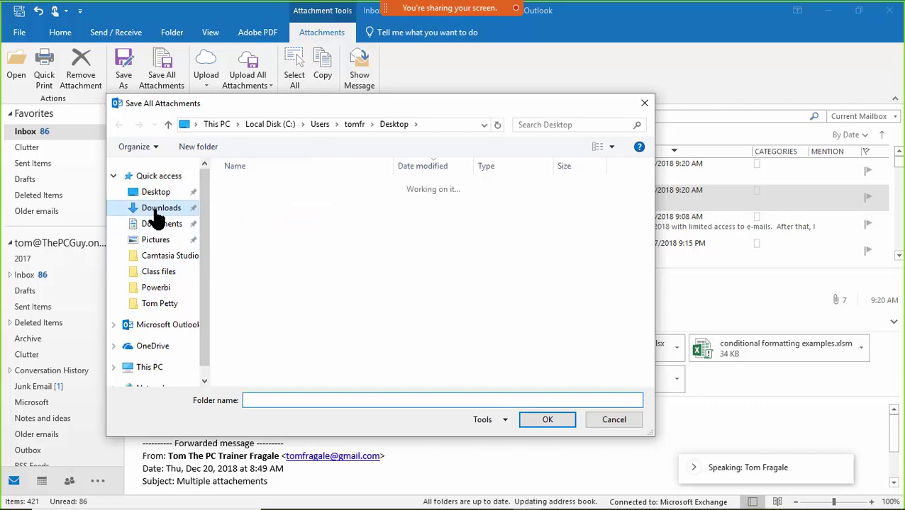
left_click(541, 420)
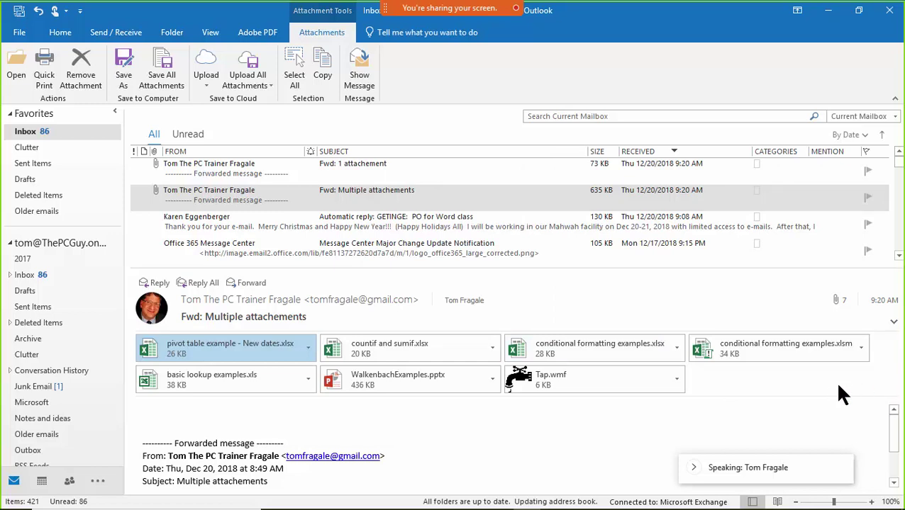
Select the attachments through Tap.wmf and remove them, shrinking the message from 635 KB to 45 KB.
left_click(235, 345)
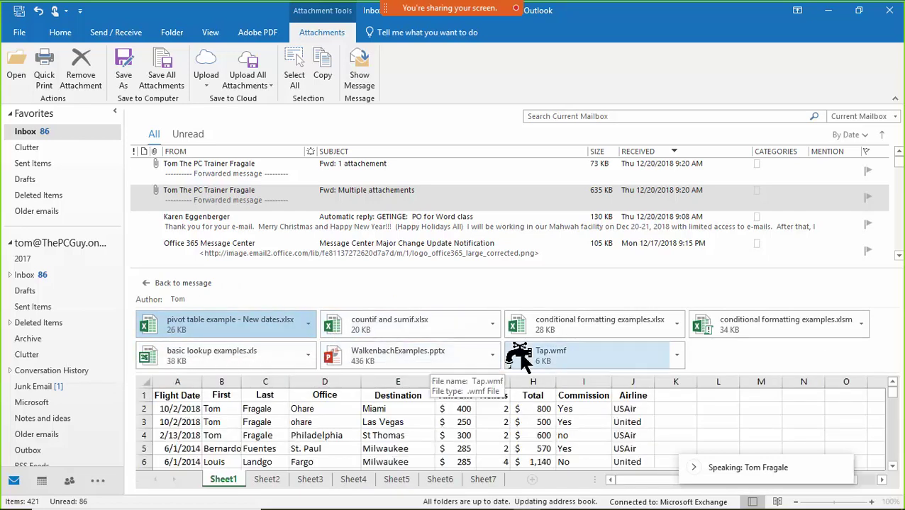
left_click(556, 360)
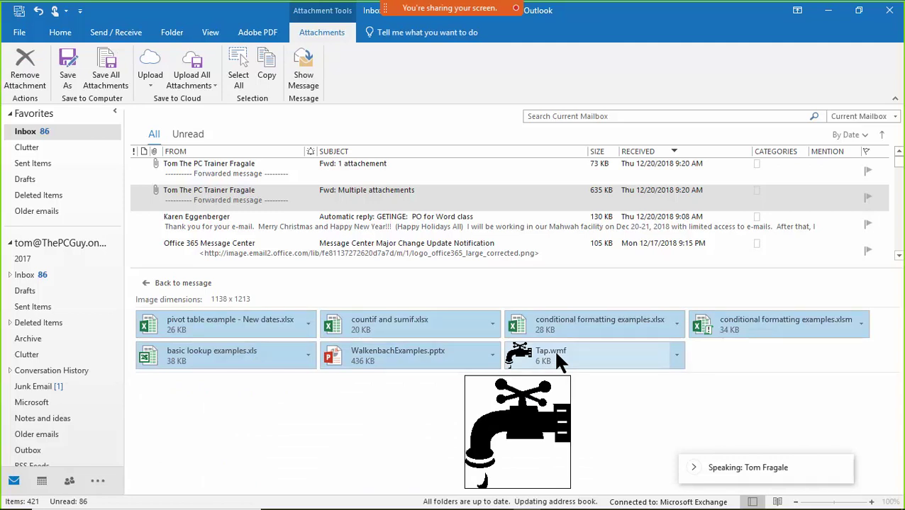
left_click(677, 356)
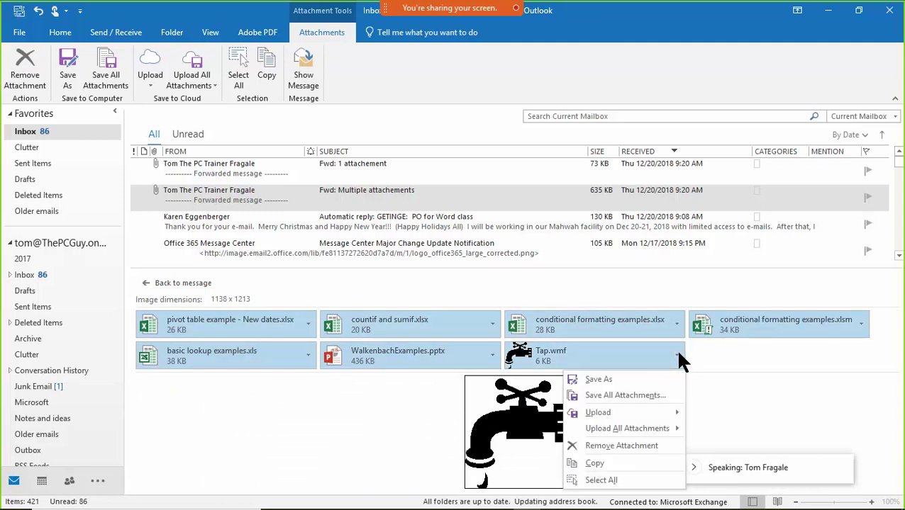
left_click(653, 445)
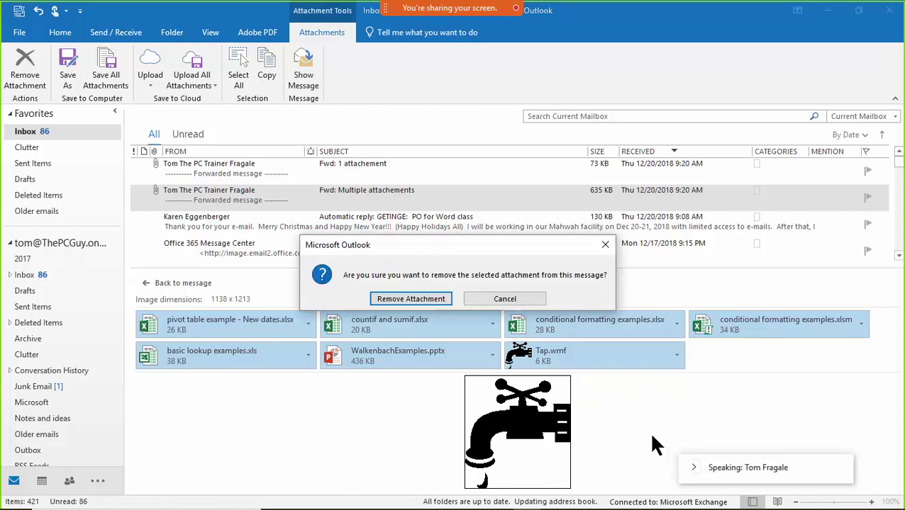
left_click(408, 299)
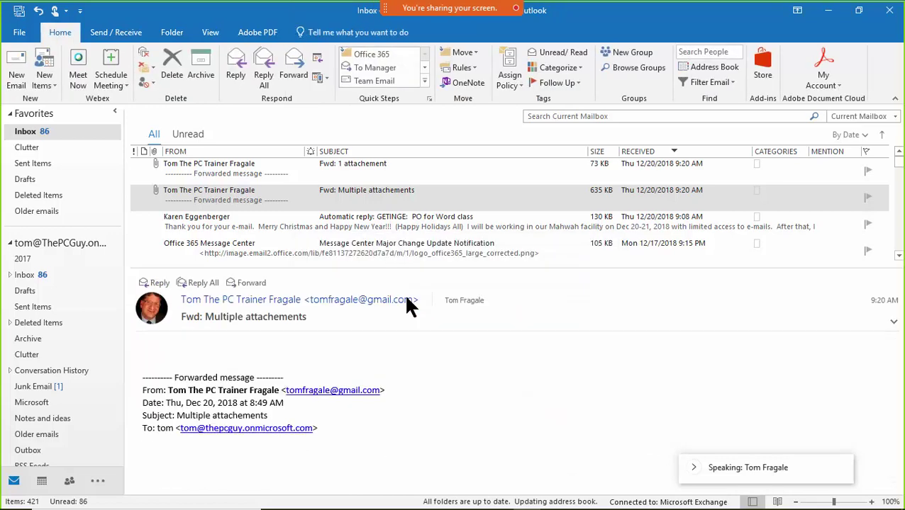
Refresh the message to show 45 KB, then re-sort the inbox by size and then by attachments.
left_click(292, 220)
left_click(312, 196)
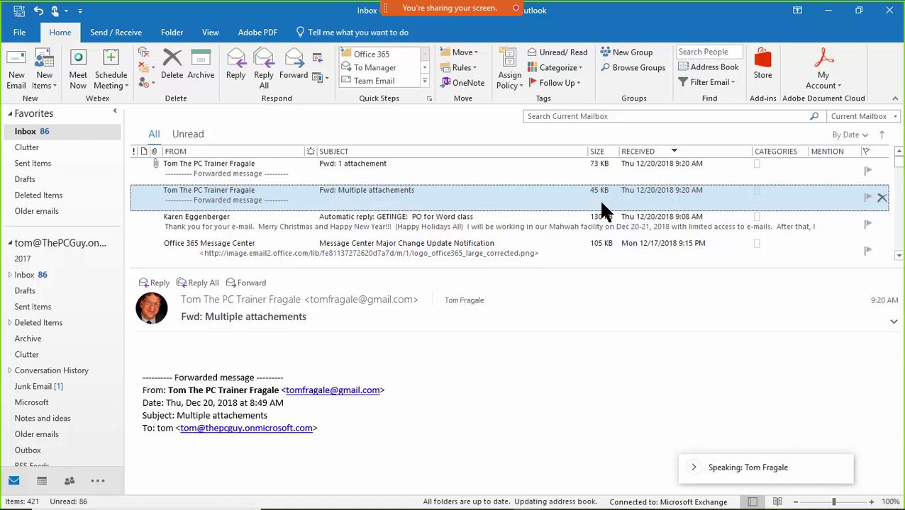
left_click(602, 157)
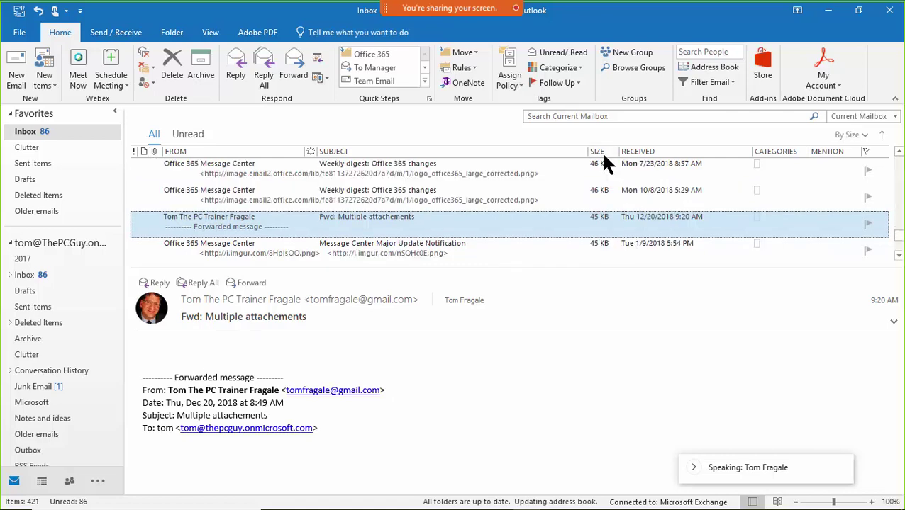
left_click_drag(898, 236, 889, 157)
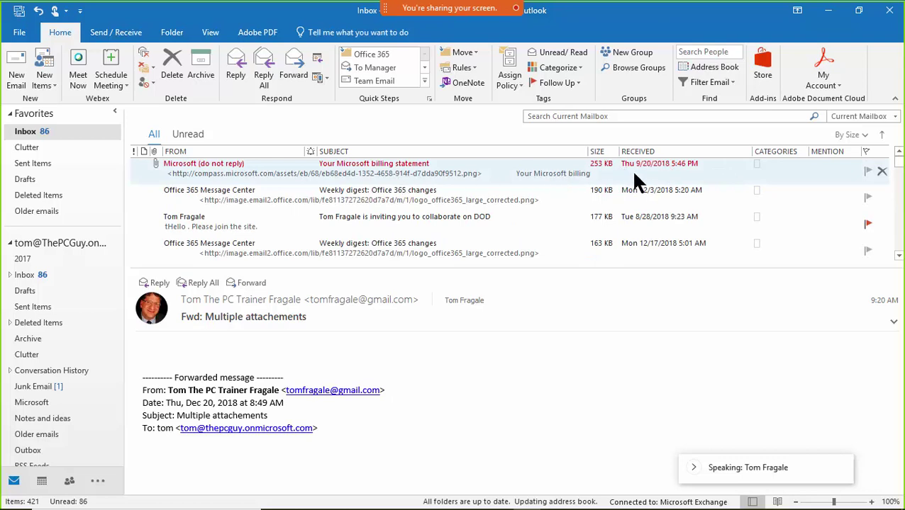
left_click(154, 151)
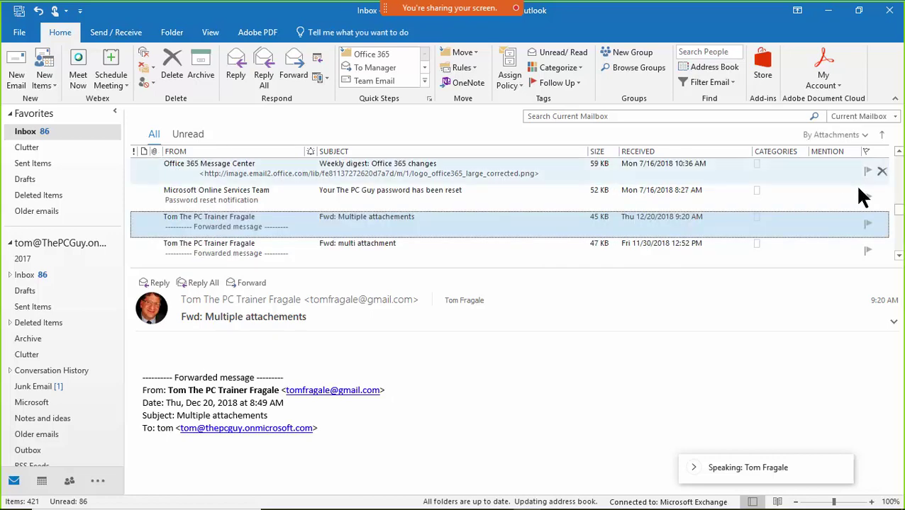
left_click_drag(898, 216, 897, 162)
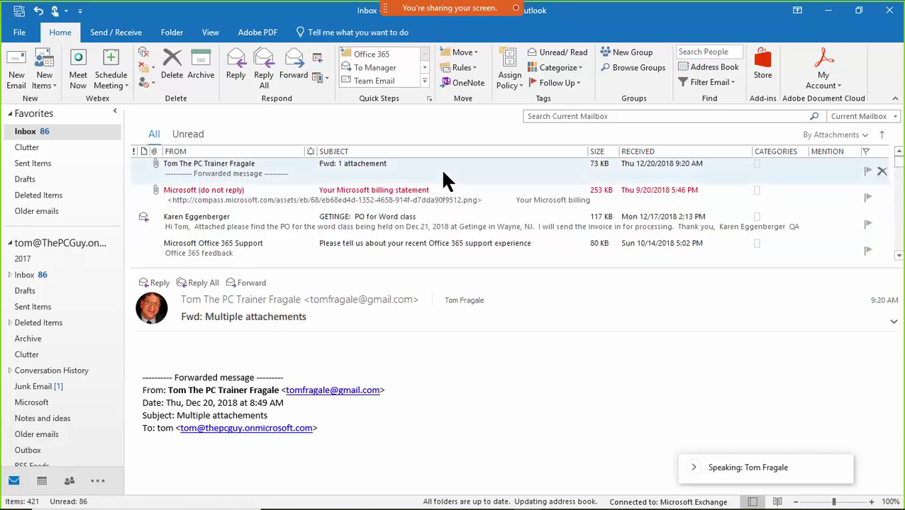
Open the Microsoft billing statement and save its Office 365.pdf via Save All Attachments.
left_click(350, 191)
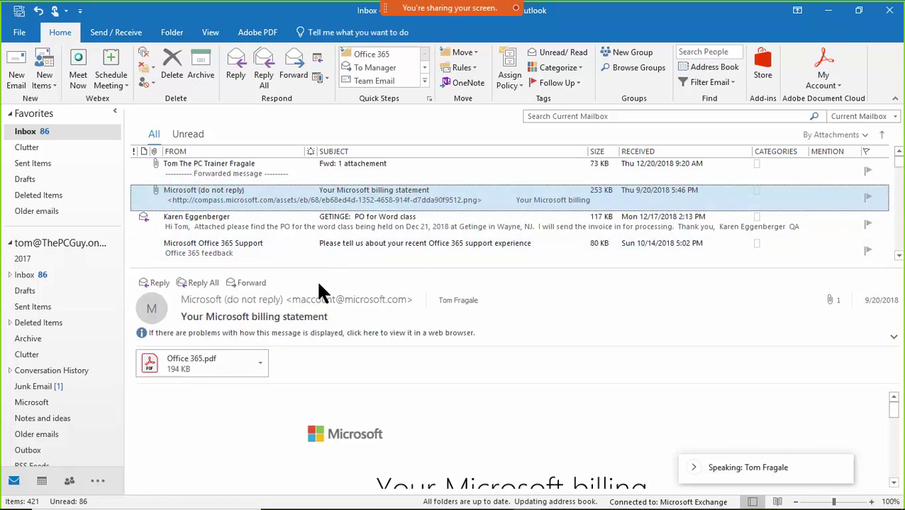
left_click(260, 363)
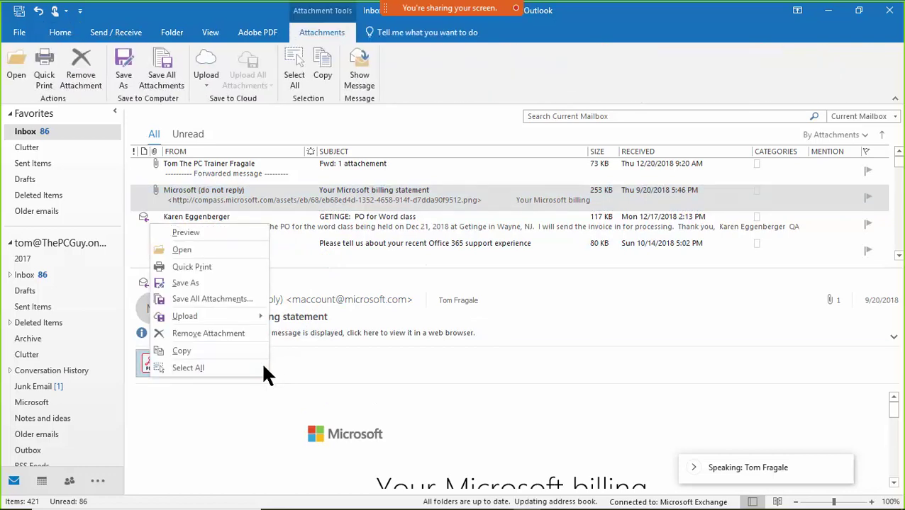
left_click(219, 283)
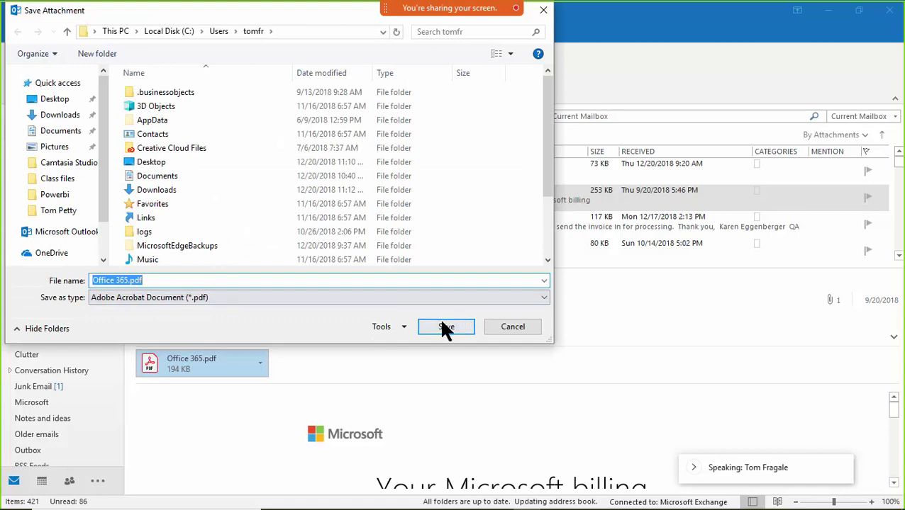
left_click(523, 325)
left_click(260, 364)
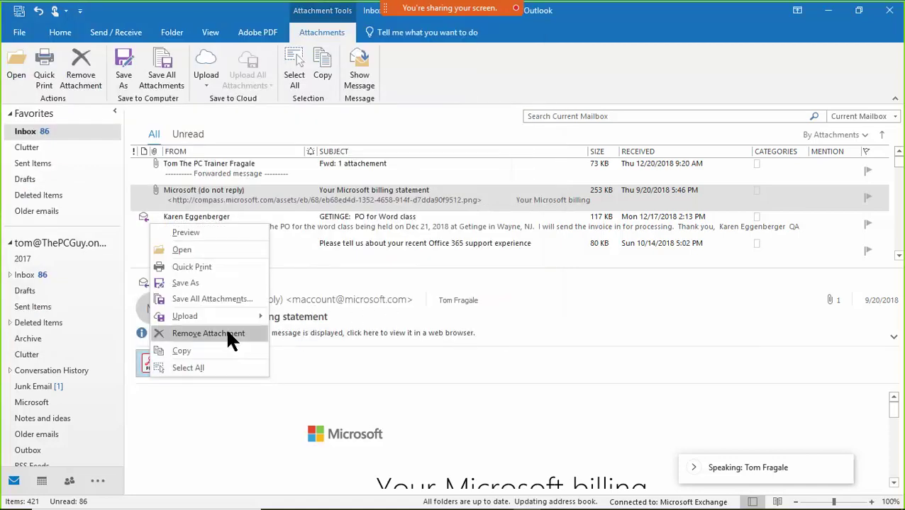
left_click(212, 293)
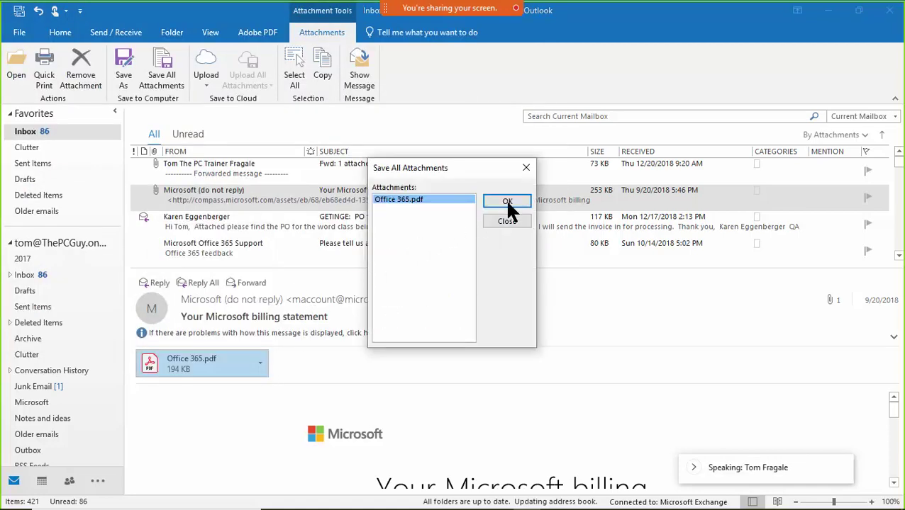
left_click(487, 202)
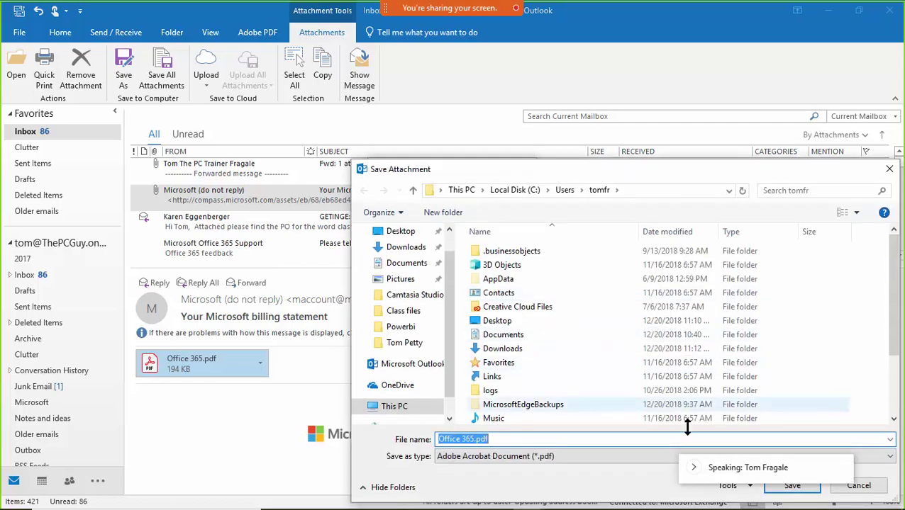
left_click(783, 488)
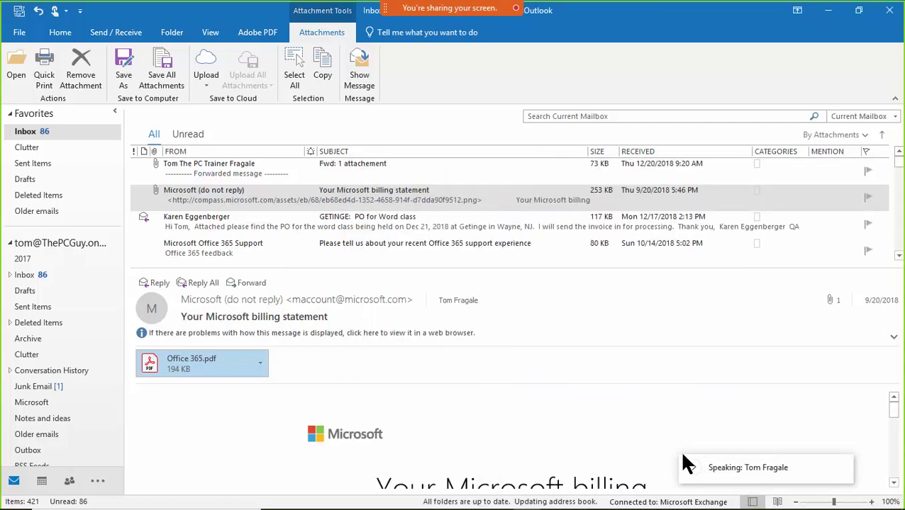
Remove the 194 KB Office 365.pdf attachment from the billing statement.
left_click(262, 363)
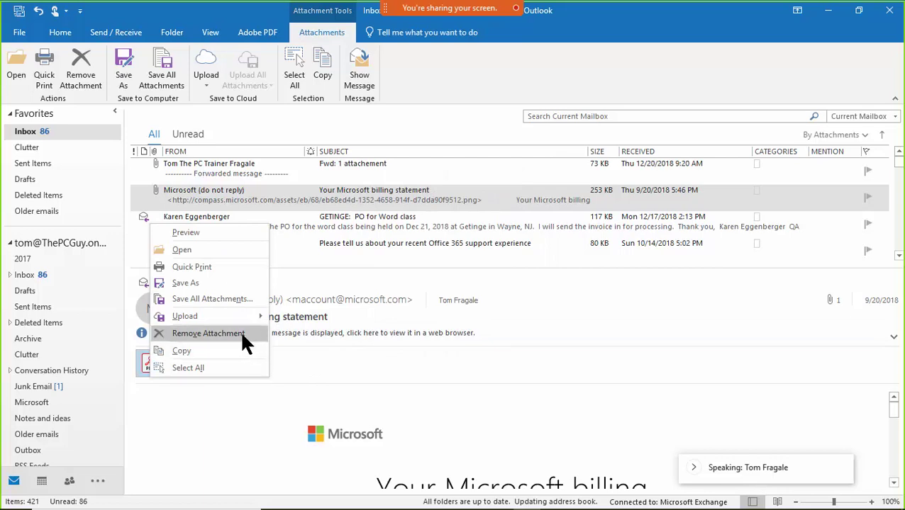
left_click(241, 333)
left_click(397, 290)
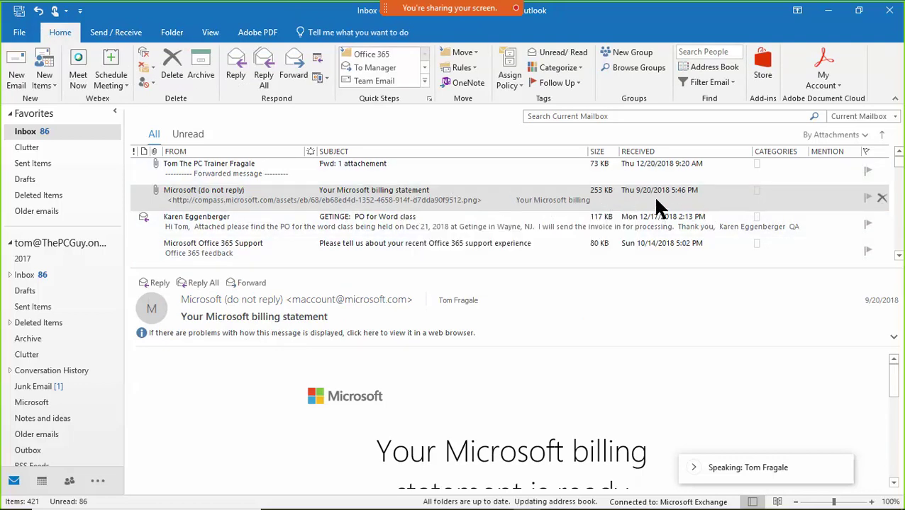
Re-sort the inbox by received date and reselect the billing statement so it shows 59 KB.
left_click(666, 152)
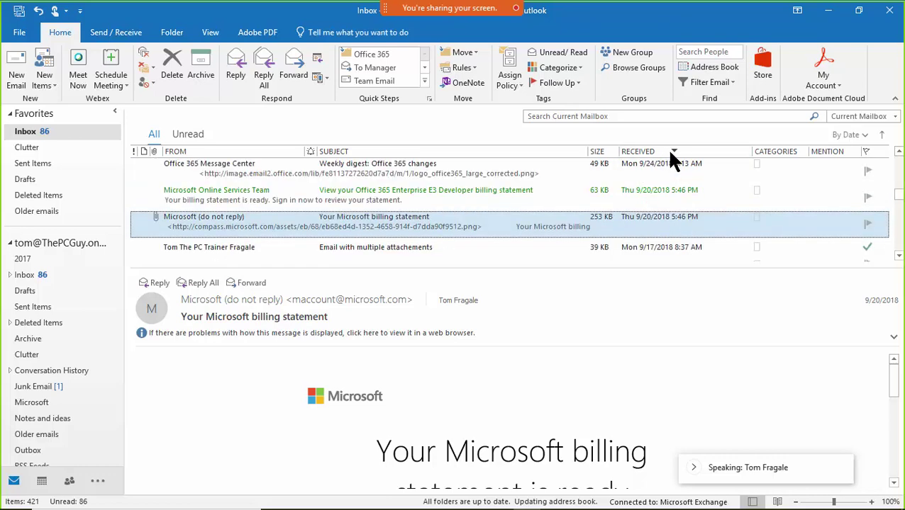
left_click(512, 202)
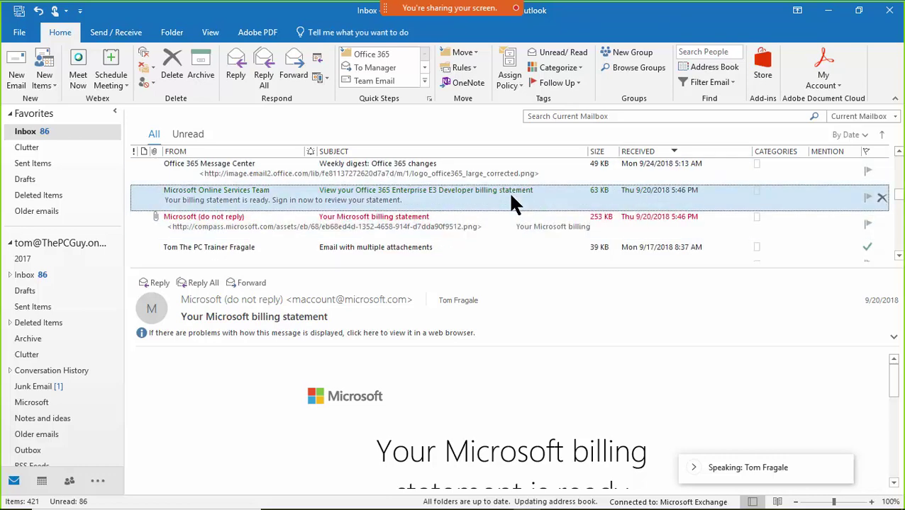
left_click(549, 222)
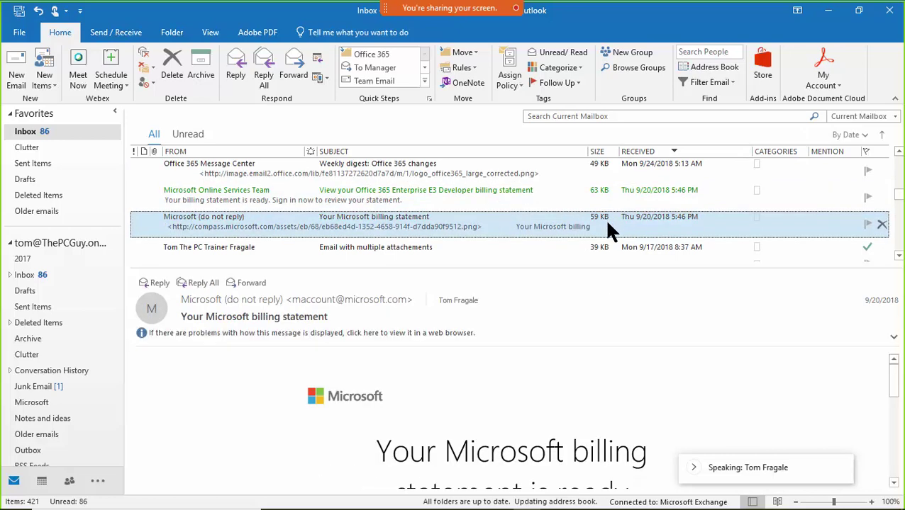